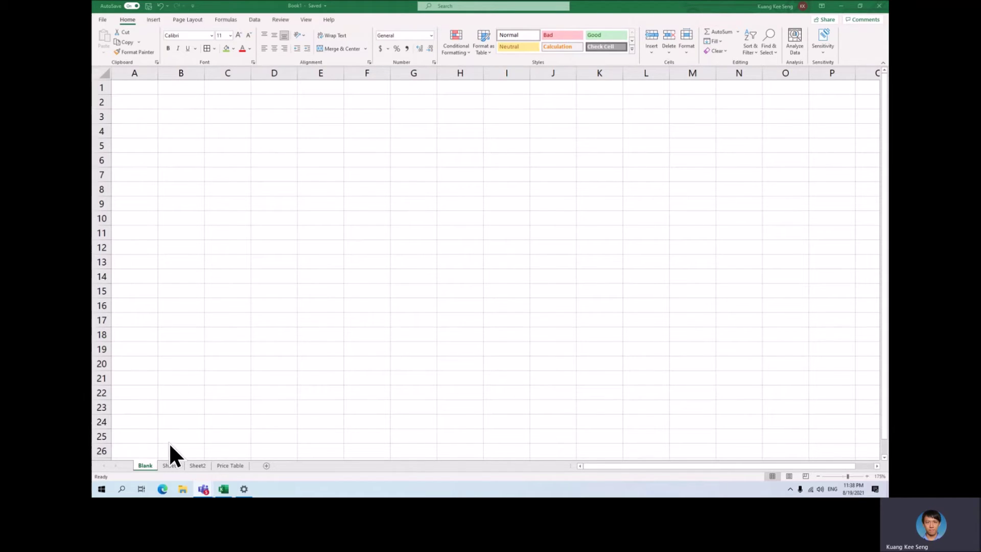
Step: Compare the unformatted order list on Sheet1 with the formatted order table on Sheet2
click(170, 465)
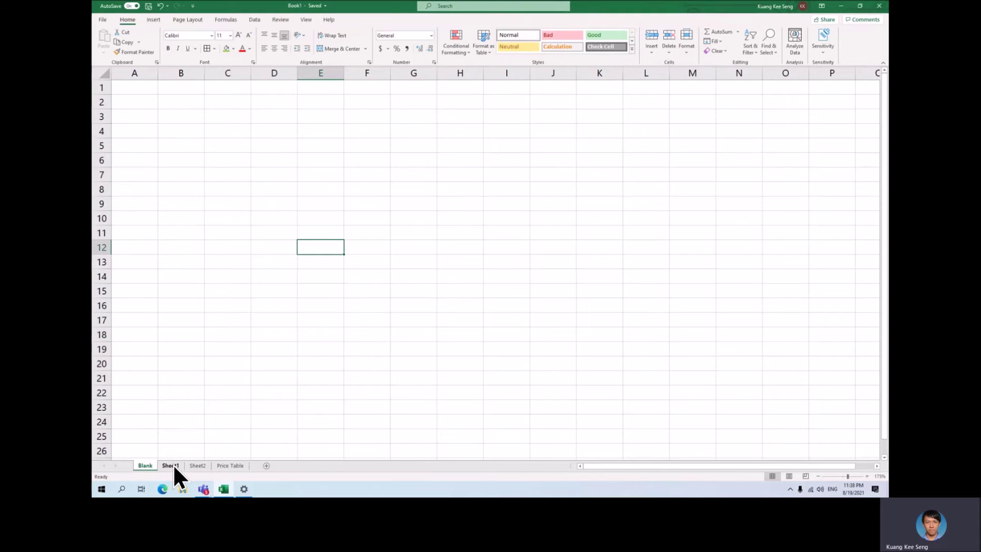
click(172, 465)
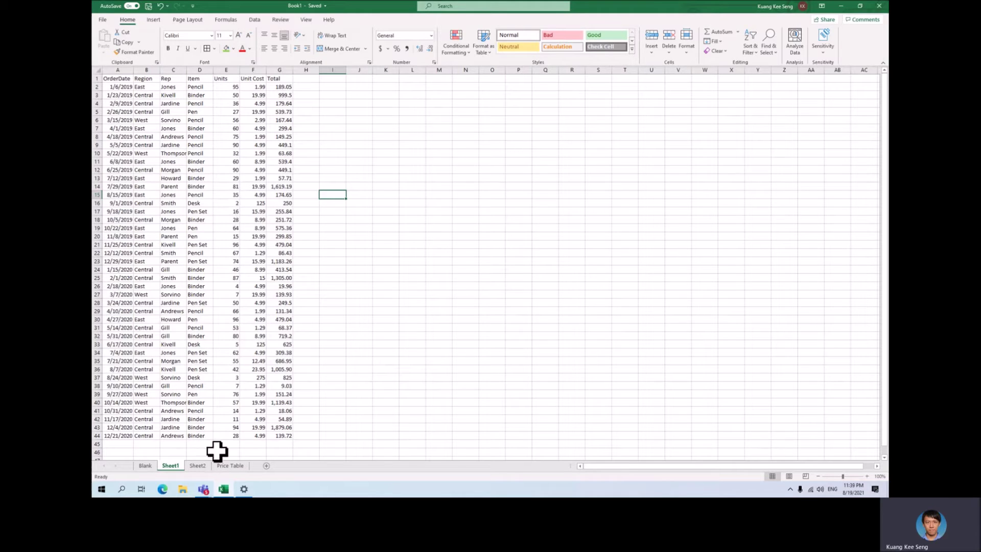
click(199, 466)
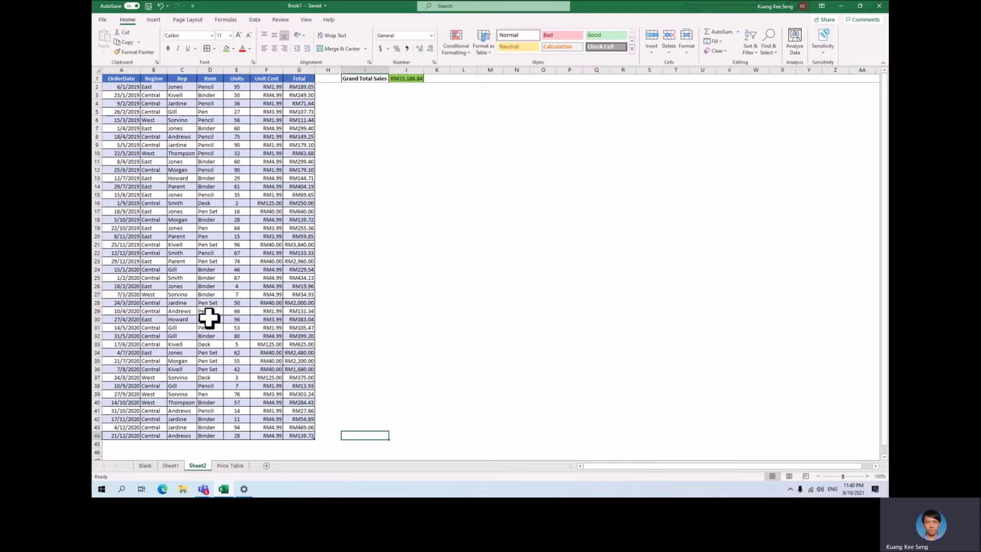
click(170, 466)
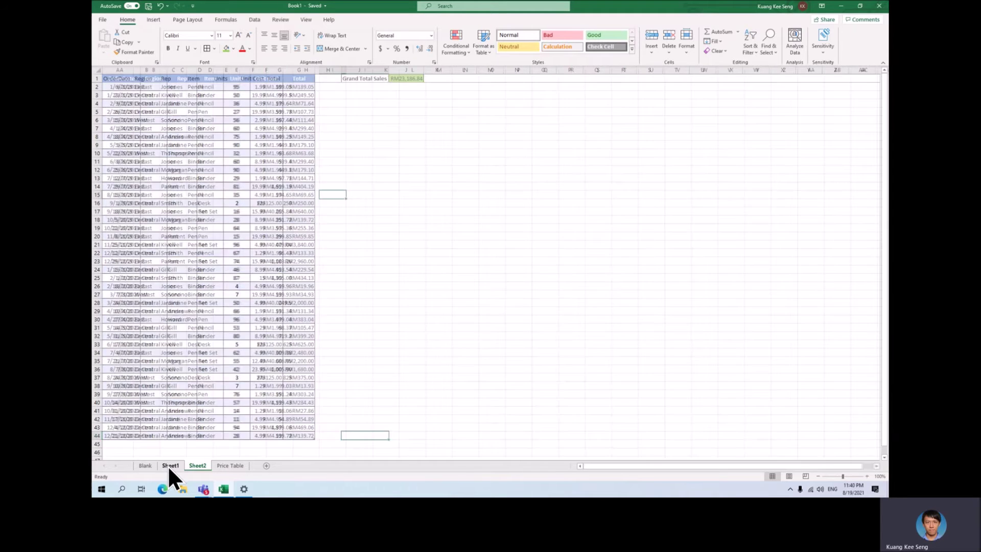
click(196, 465)
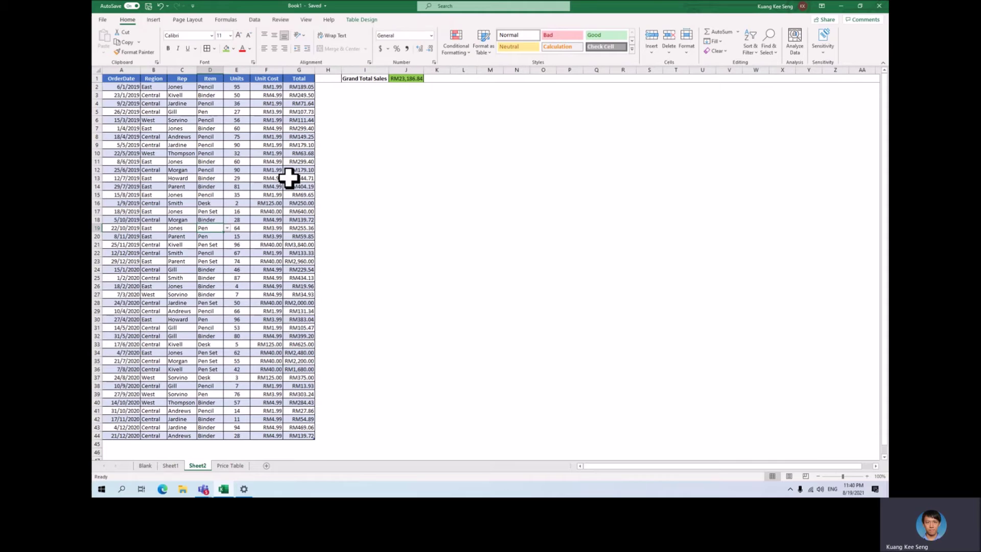
click(261, 262)
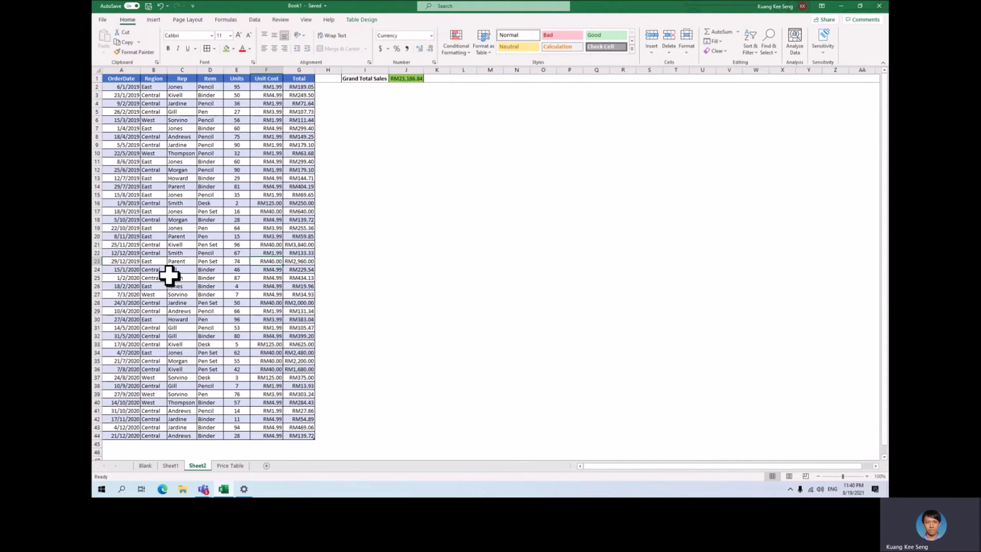
Step: Start a new order row directly below the table's last row on Sheet2 with the order date 1/1/2021
scroll(169, 275, down, 1)
click(121, 419)
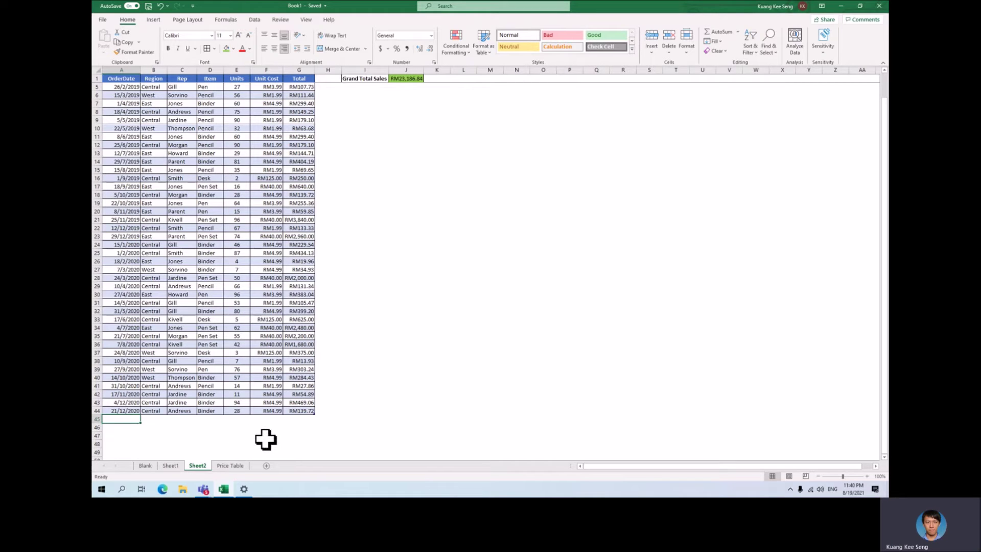
text(1/1/)
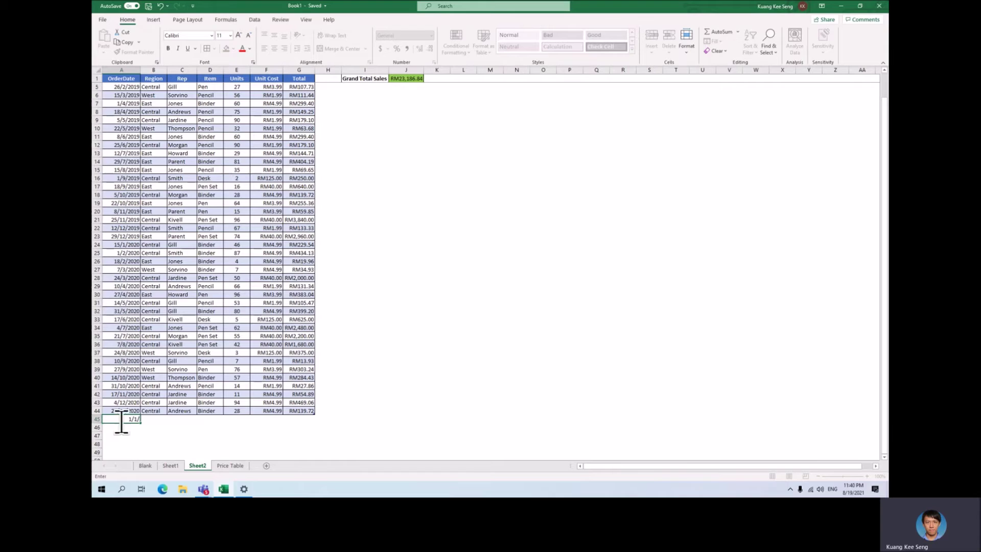
text(2021)
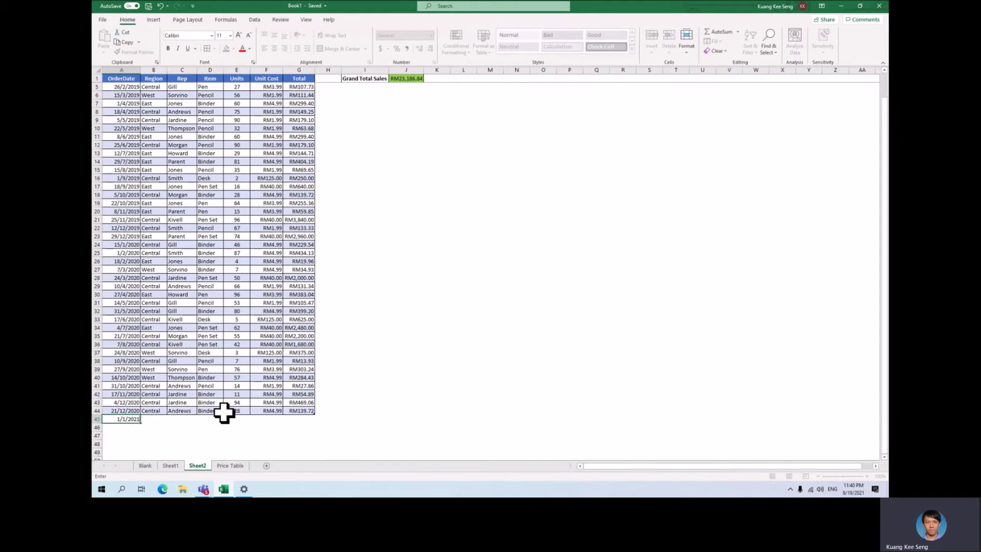
key(Return)
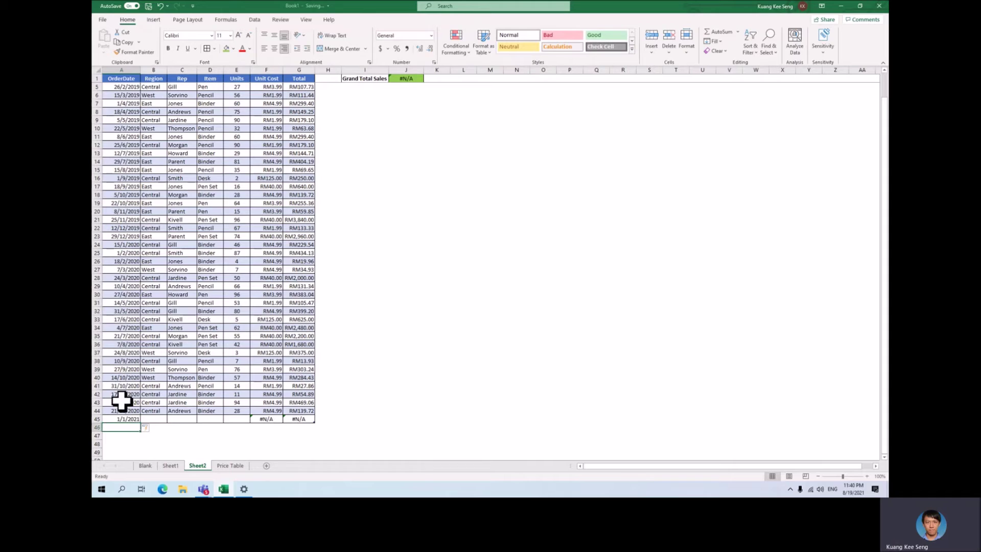
Step: Enlarge the Sheet2 view and auto-fit the Total column to its contents
click(158, 428)
scroll(186, 418, down, 2)
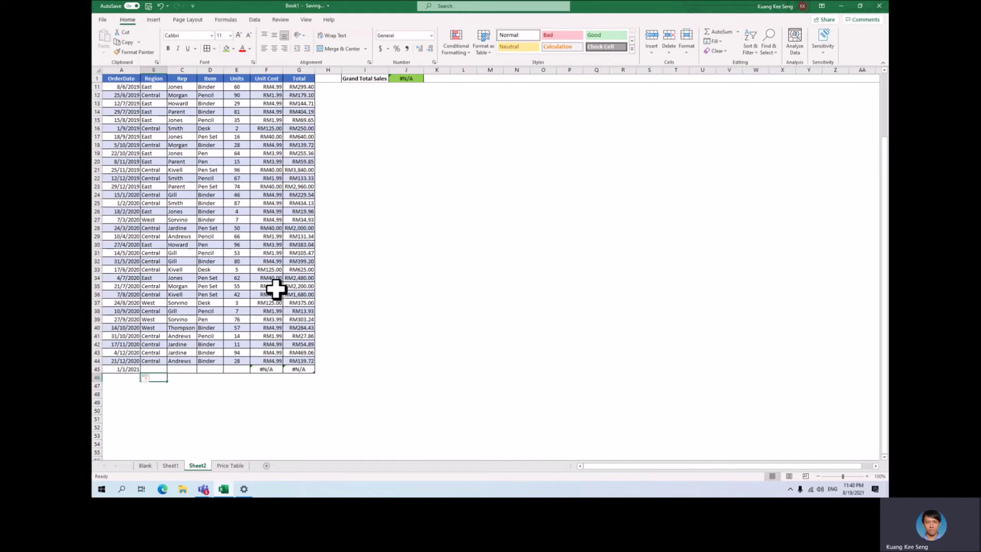
scroll(276, 289, up, 2)
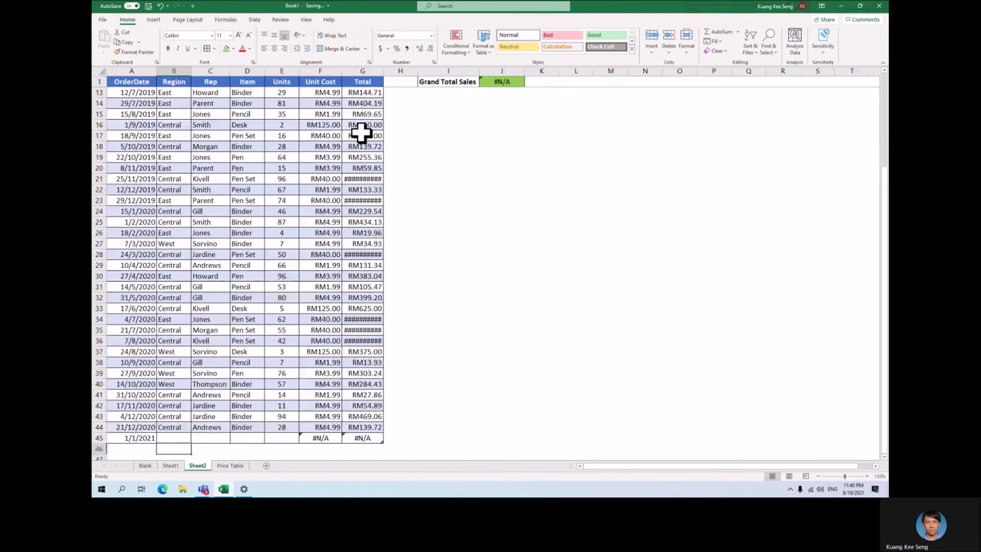
double_click(384, 71)
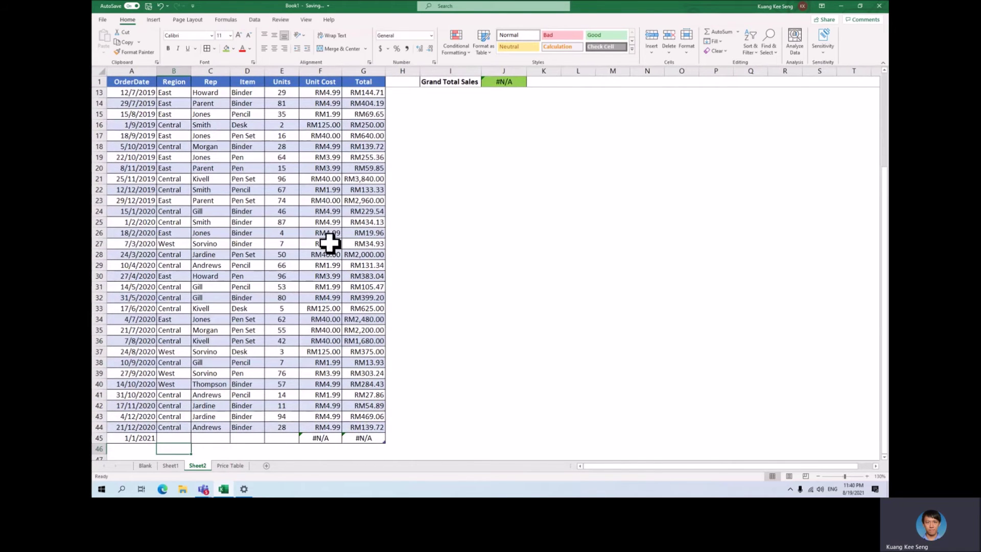
Step: Select a Unit Cost cell in the order table and turn on the formula bar
click(321, 362)
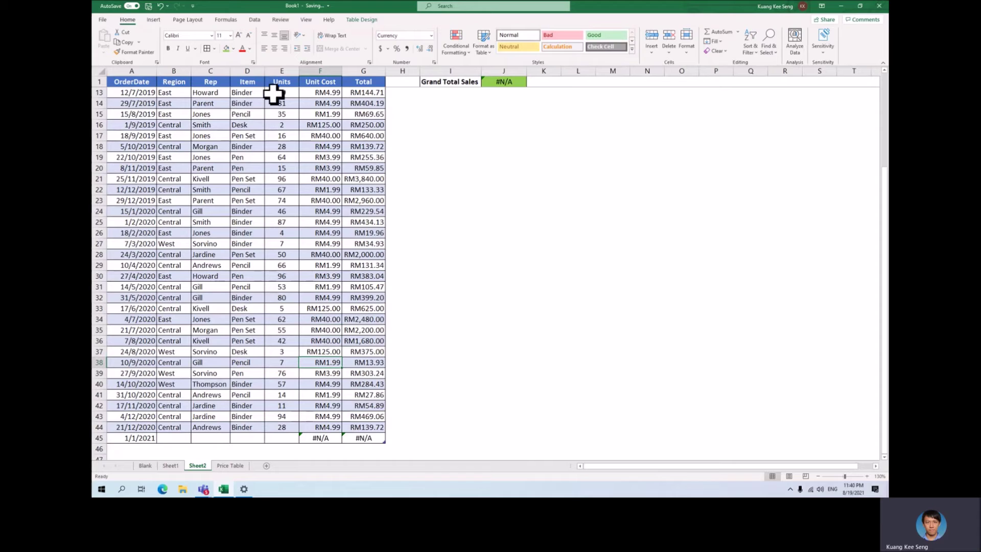
click(253, 18)
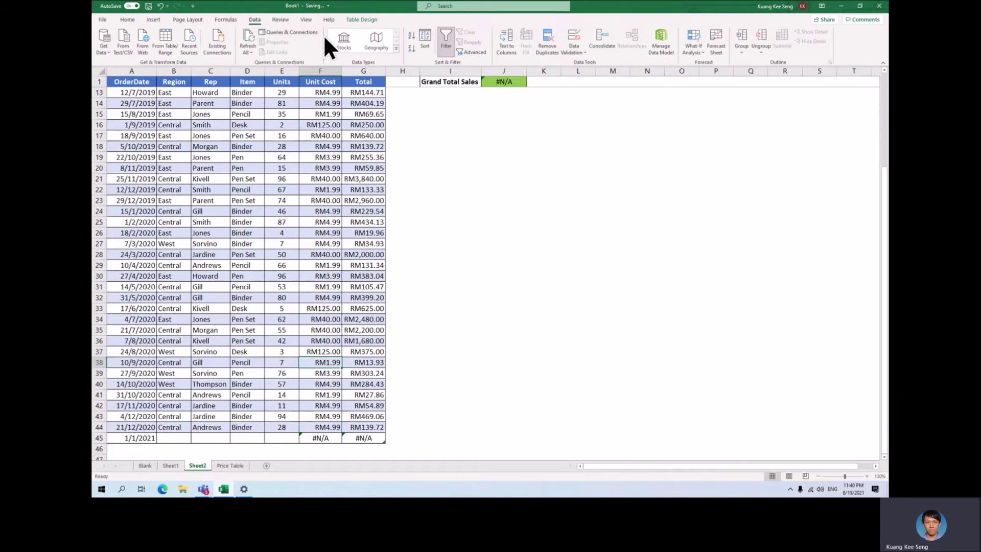
click(304, 19)
click(282, 20)
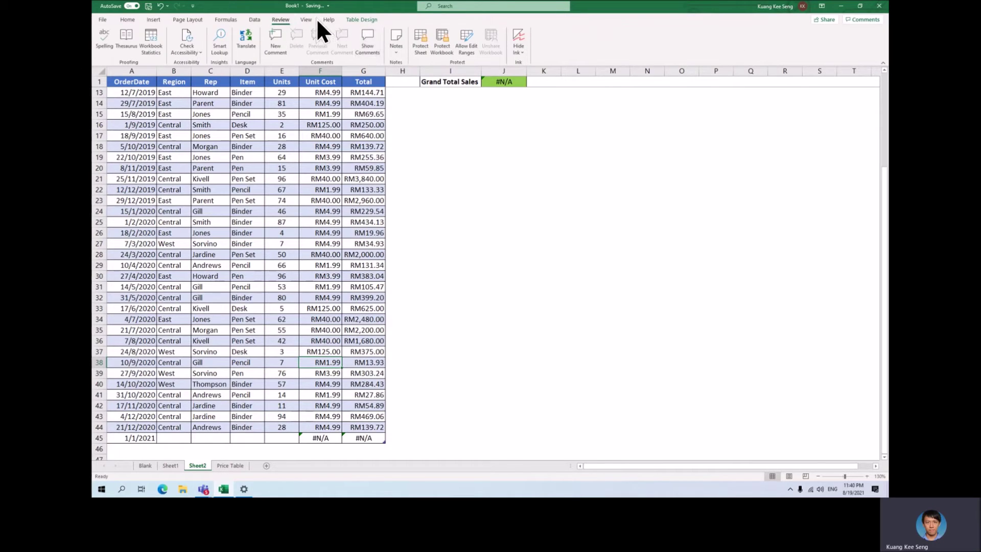
click(308, 19)
click(322, 35)
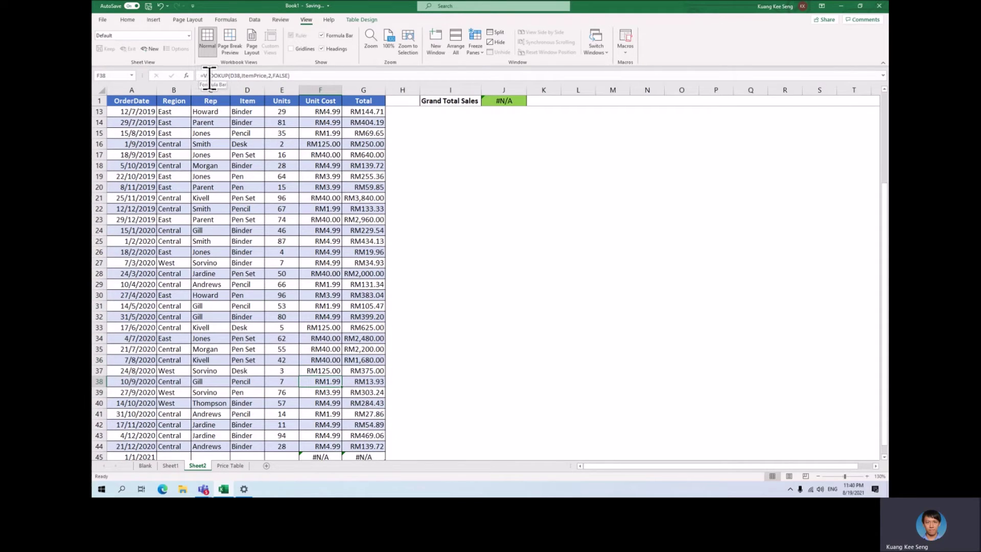
Step: Inspect the contents of a Unit Cost cell, an Item cell and the Grand Total Sales cell in the formula bar
click(316, 294)
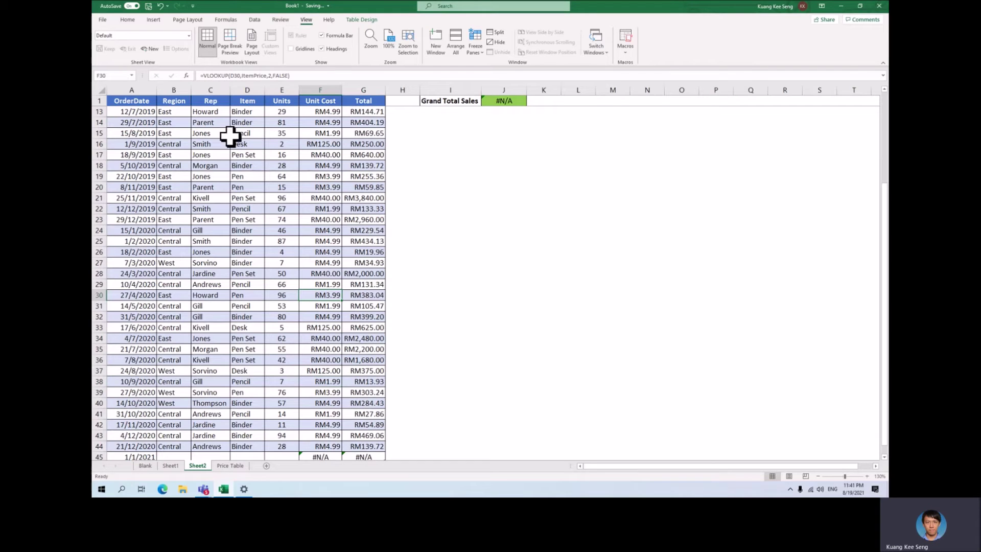
click(277, 259)
click(245, 282)
scroll(331, 247, down, 2)
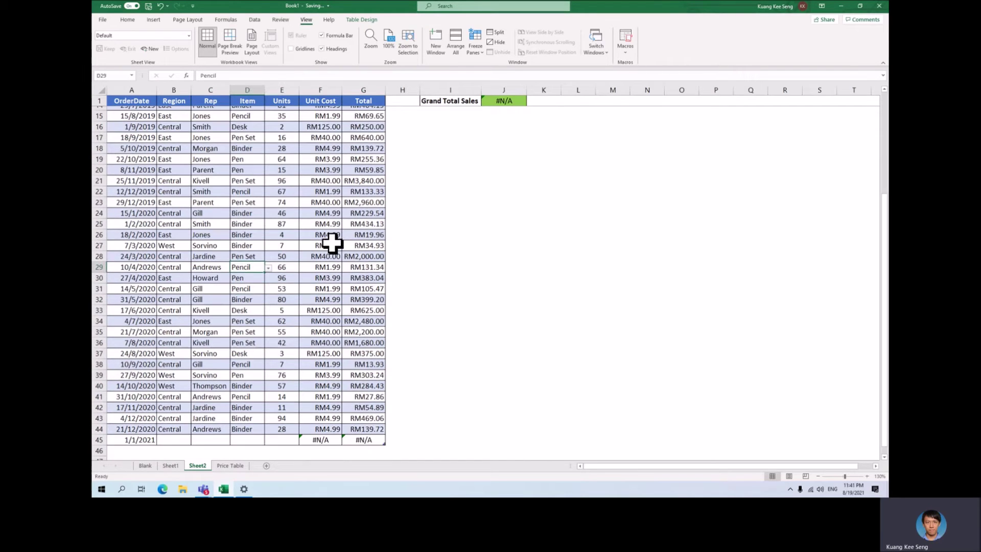
scroll(435, 195, up, 1)
click(488, 101)
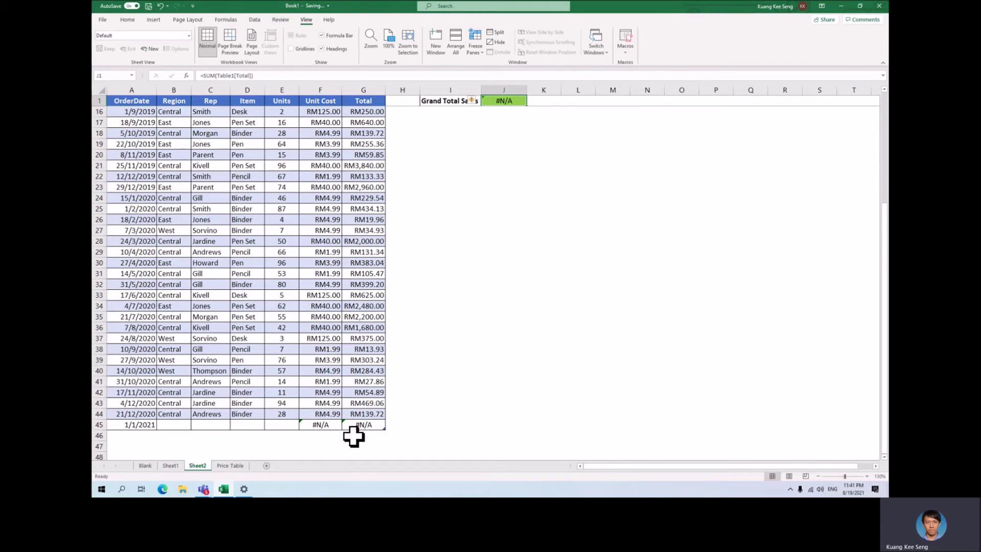
click(186, 425)
scroll(225, 422, down, 2)
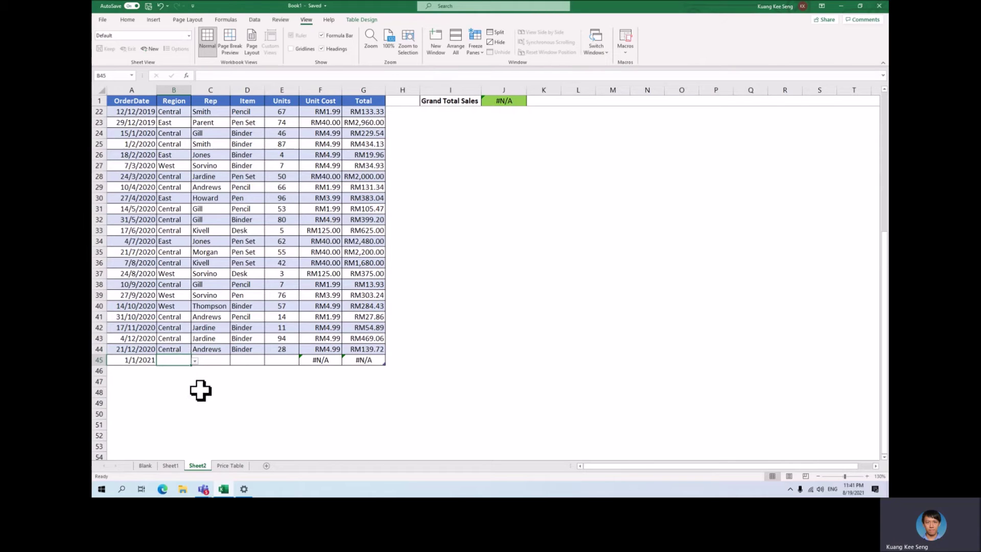
text(West)
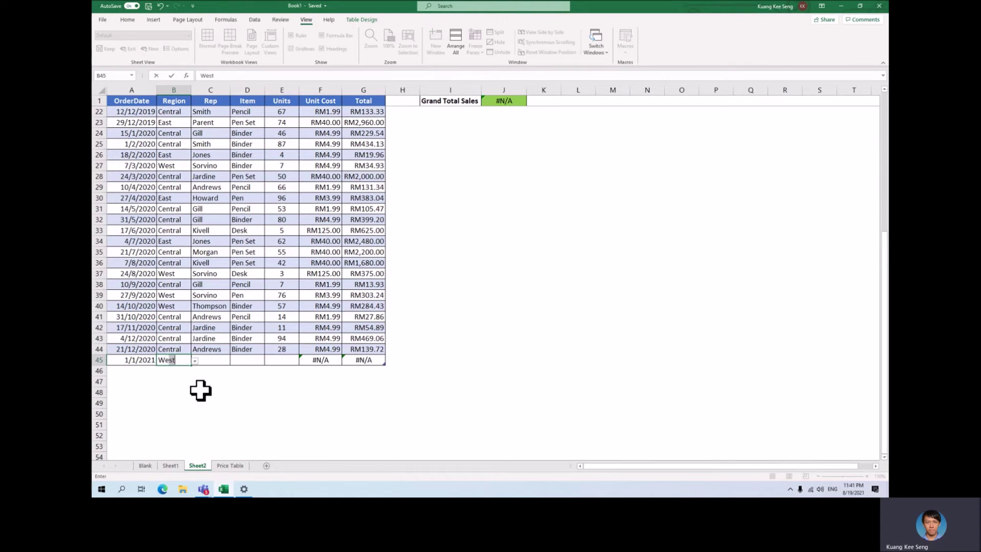
key(BackSpace)
key(BackSpace)
key(BackSpace)
key(BackSpace)
Step: Choose West from the allowed values as the Region of the new 1/1/2021 order
click(194, 361)
click(195, 360)
click(195, 361)
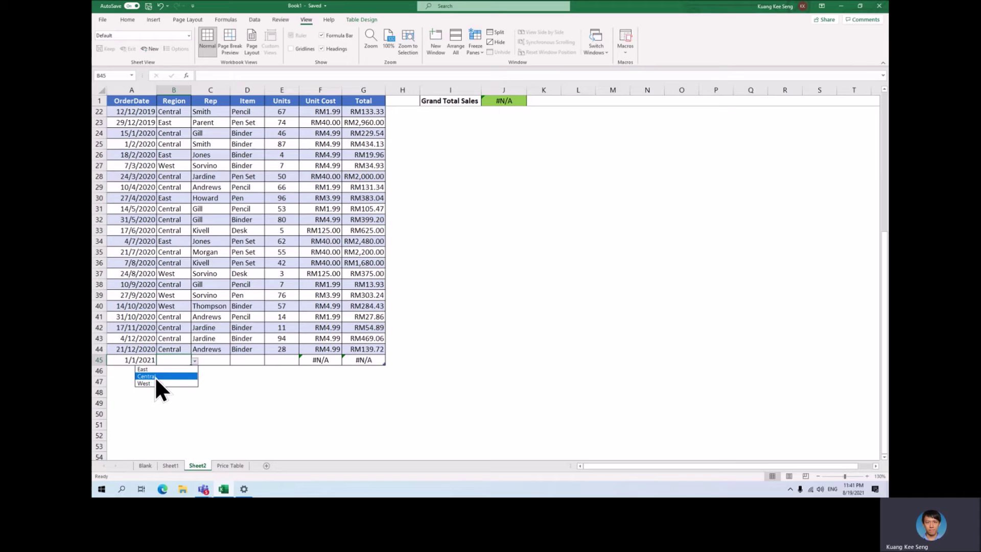
click(155, 382)
Step: Choose the fourth-listed sales rep as the Rep of the new 1/1/2021 order
click(212, 363)
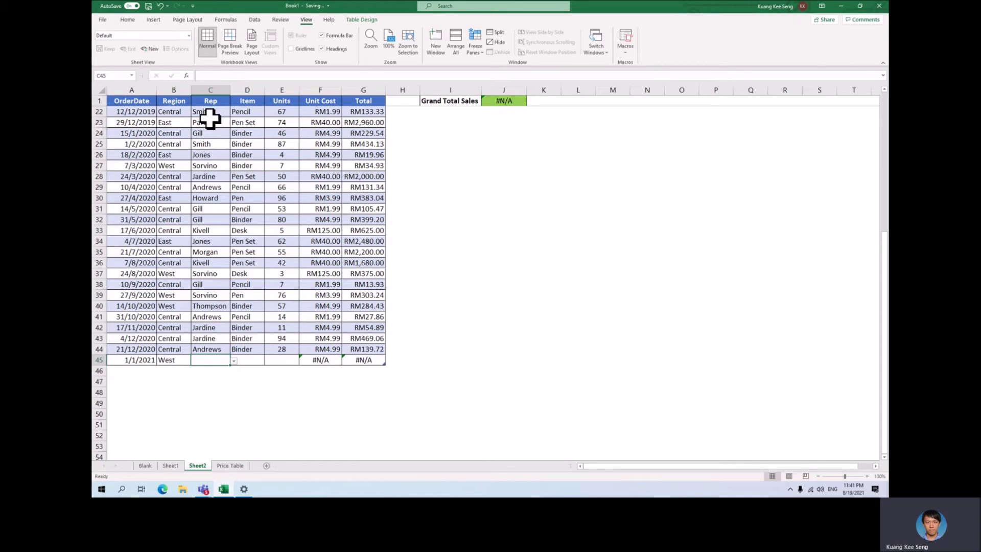
click(233, 363)
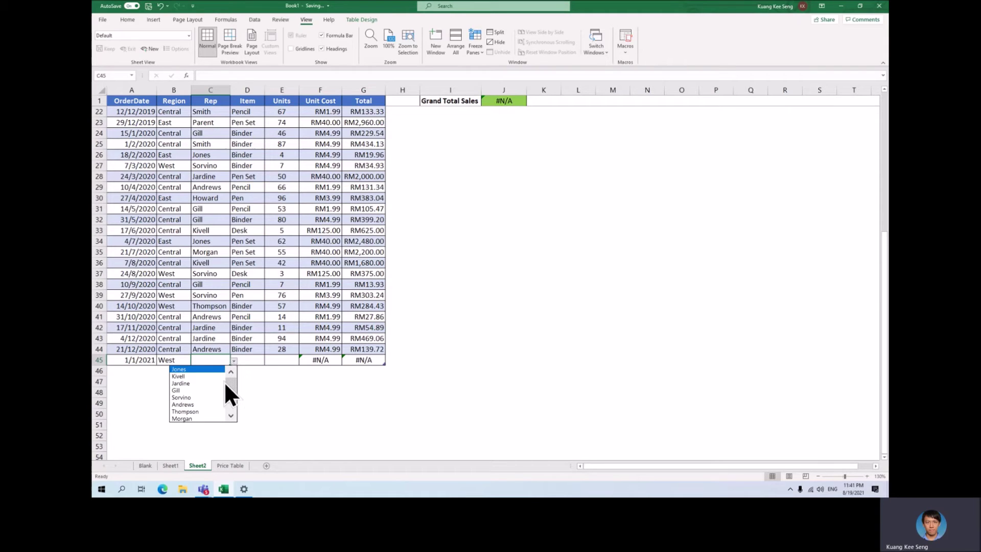
click(203, 391)
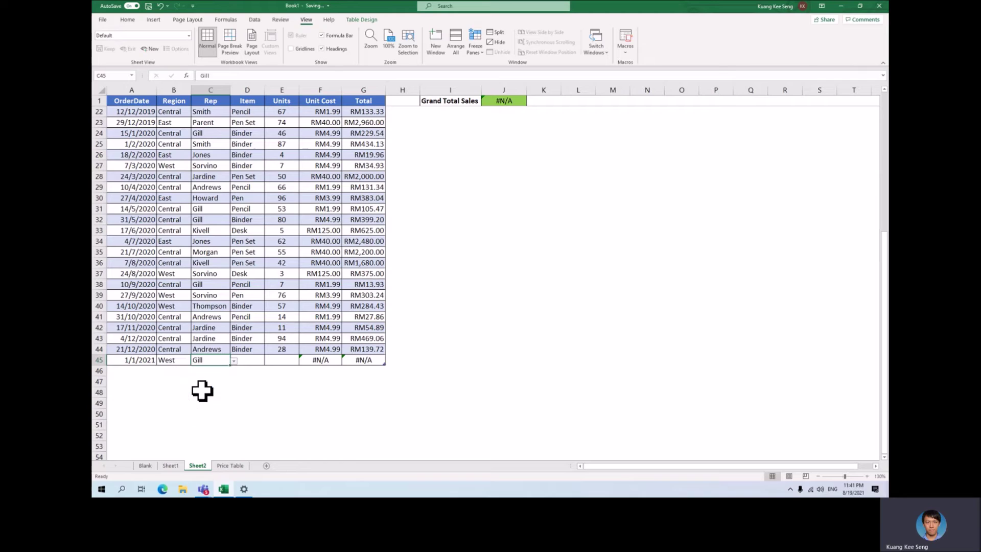
Step: Choose Desk as the Item of the new order and check the formula in its Unit Cost cell
click(255, 361)
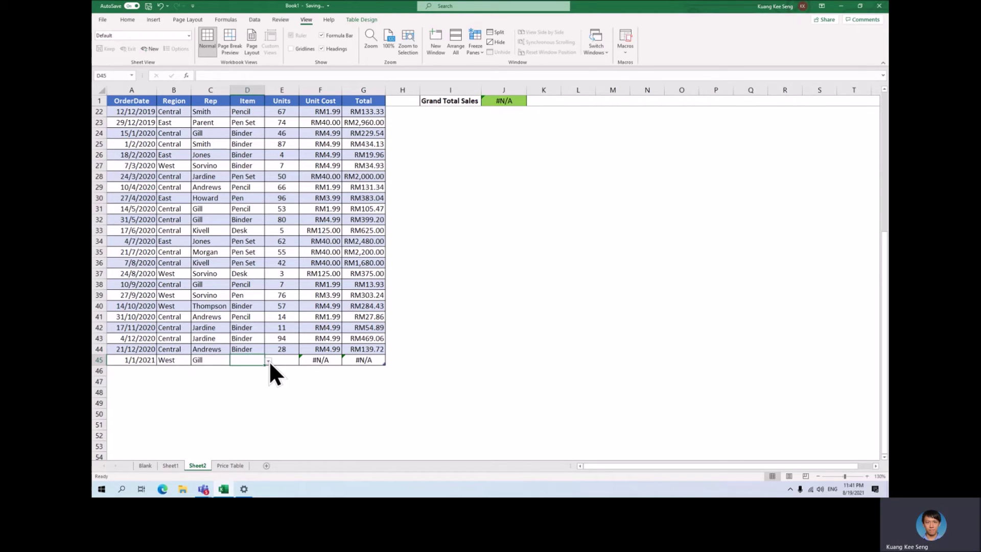
click(268, 361)
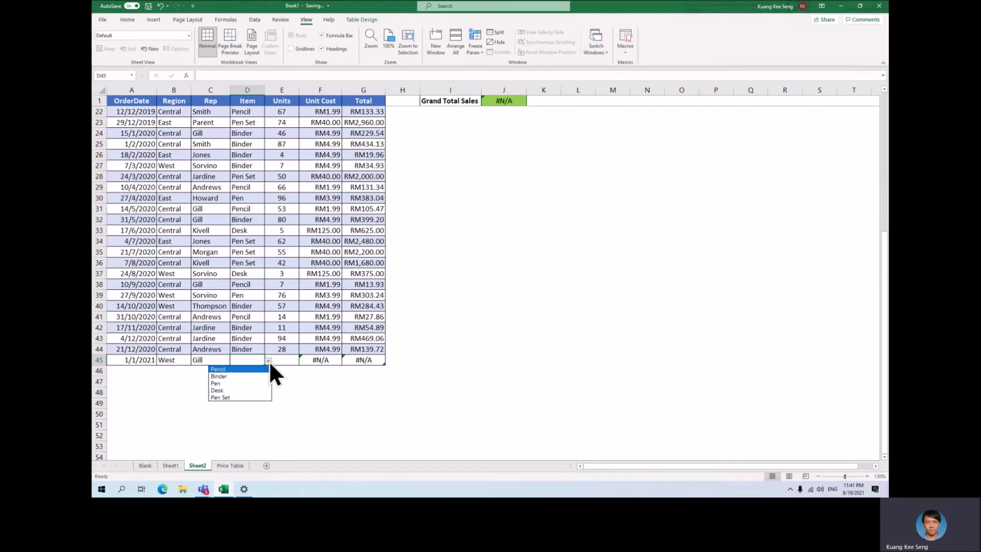
click(243, 390)
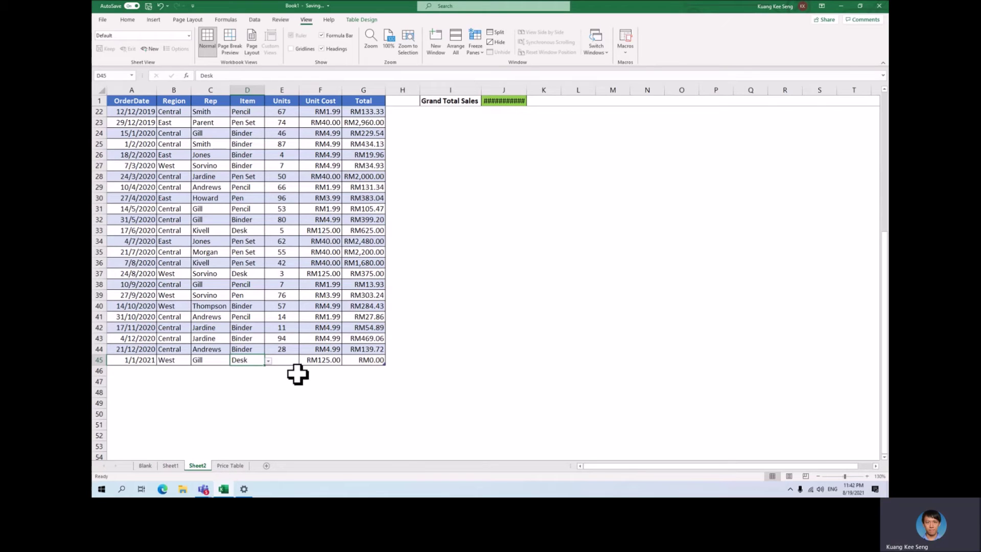
click(323, 361)
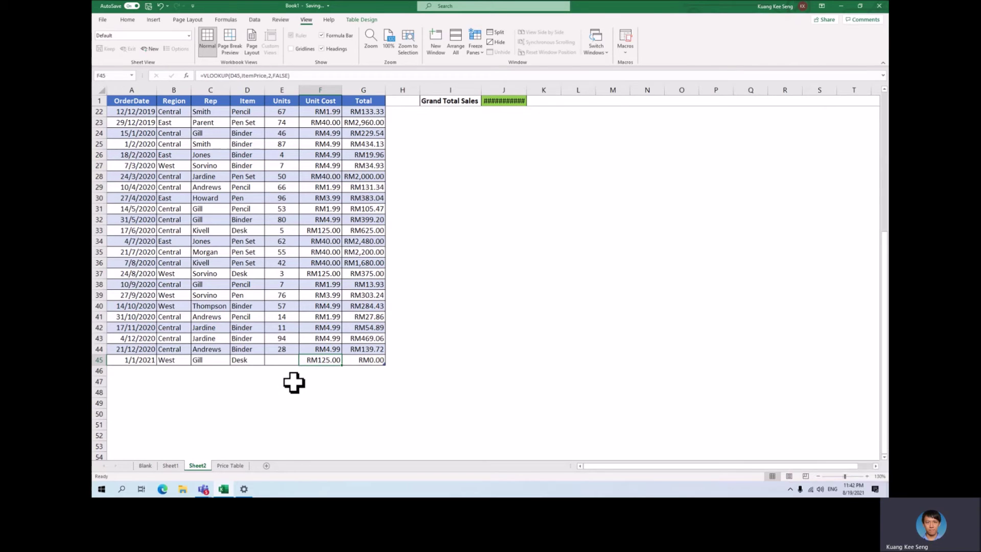
Step: Change the Item of the new order to Pen
click(254, 360)
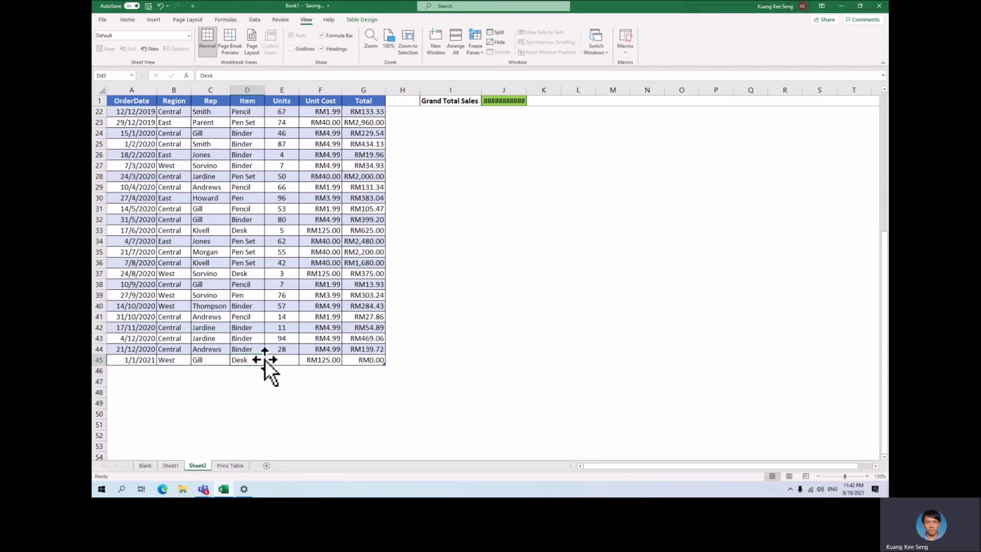
click(267, 361)
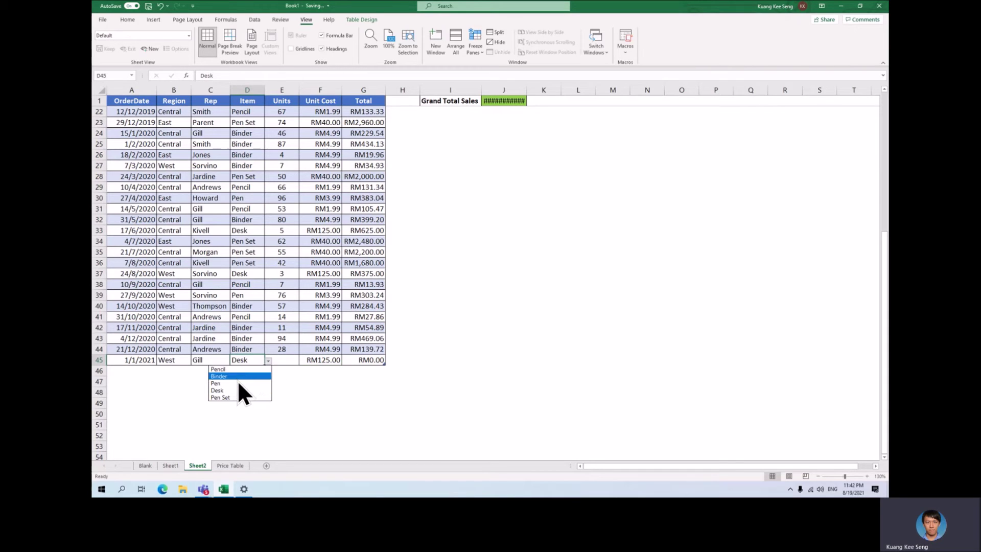
click(237, 383)
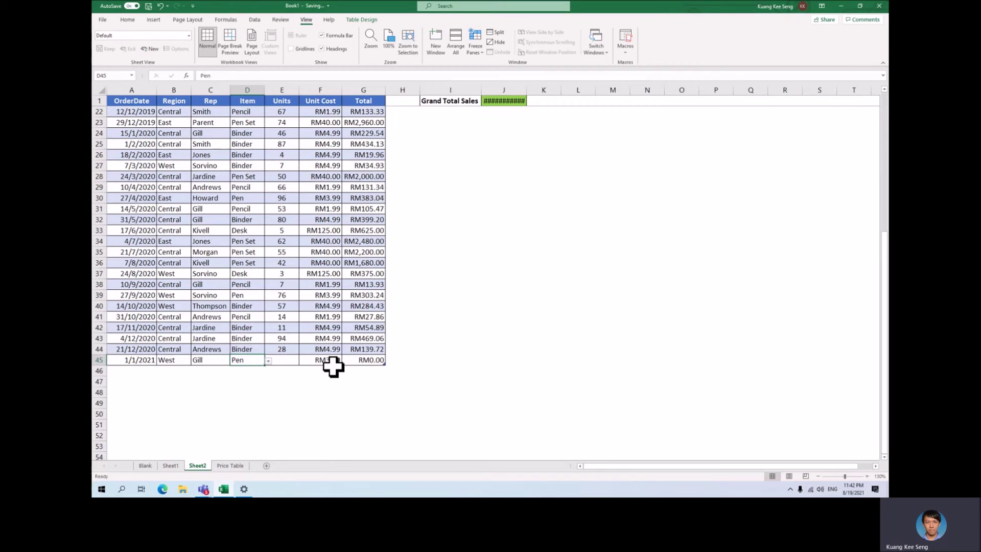
Step: Change the Item of the new 1/1/2021 order to Pencil
click(268, 361)
click(240, 368)
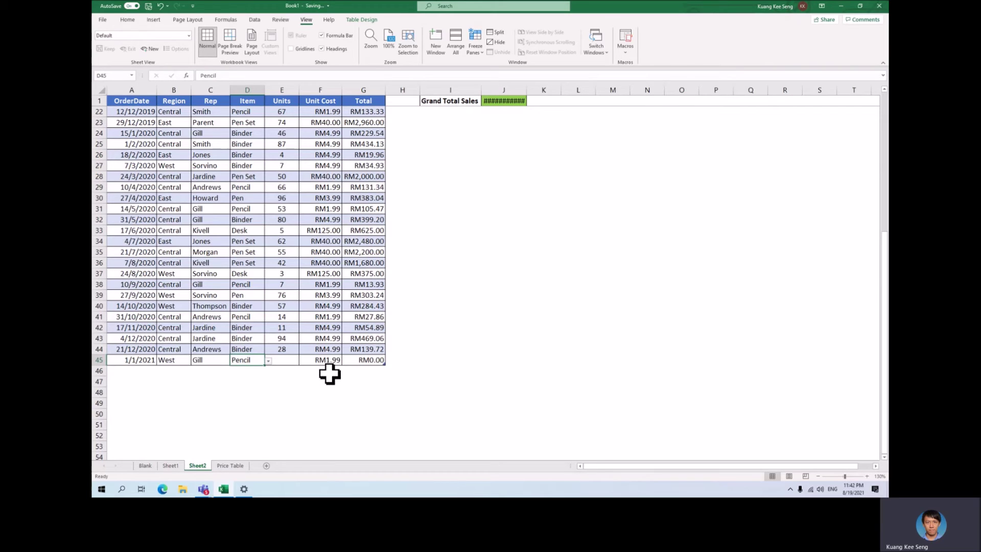
Step: Set the Units of the new 1/1/2021 order to 35 and autofit column J to show the Grand Total Sales value
click(279, 361)
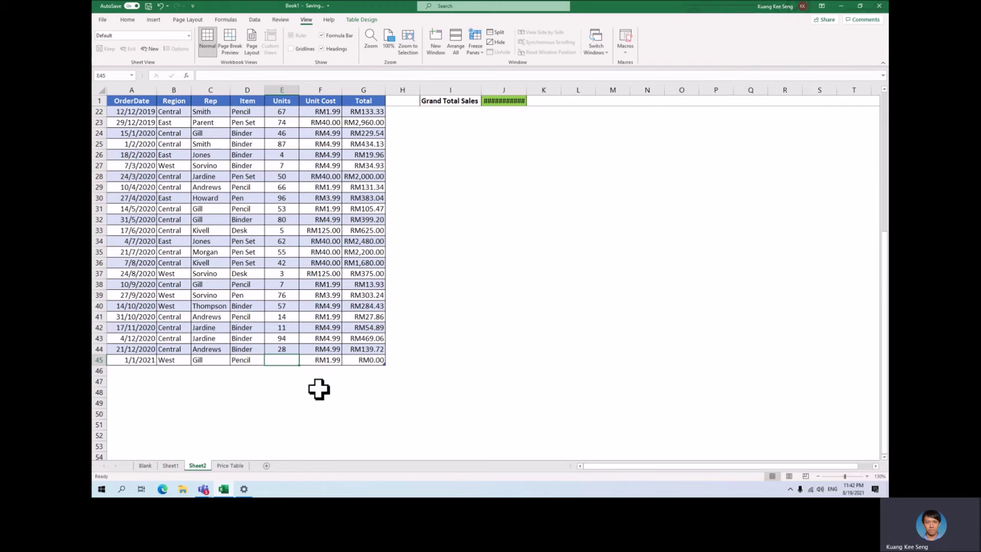
text(35)
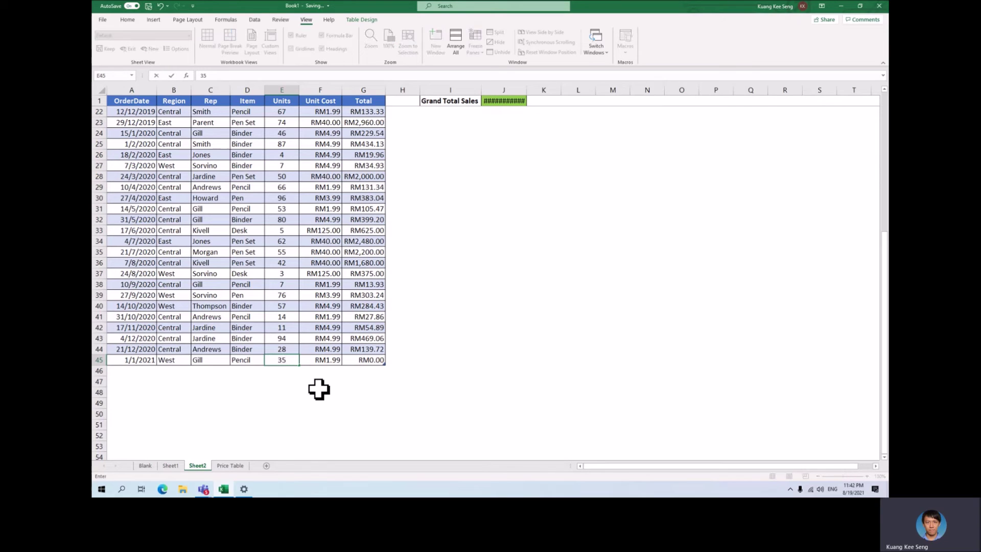
click(319, 389)
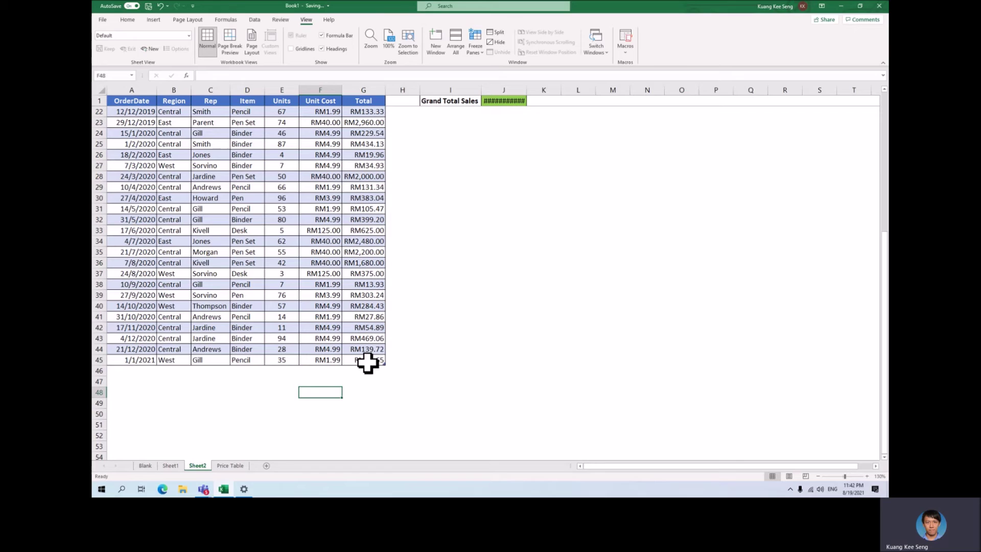
double_click(527, 90)
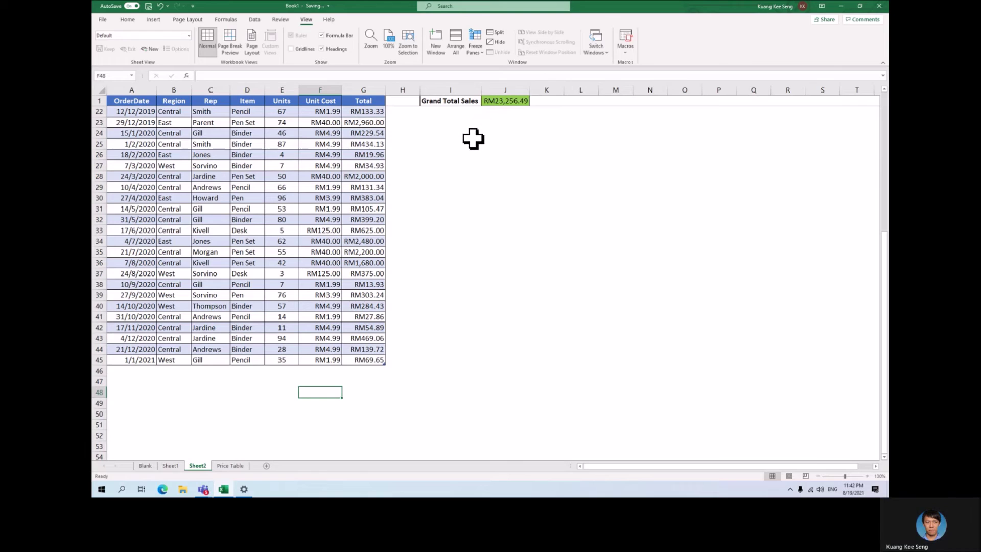
Step: Start a new order in row 46 with 1/2/2021 (2 January) as its OrderDate
click(137, 371)
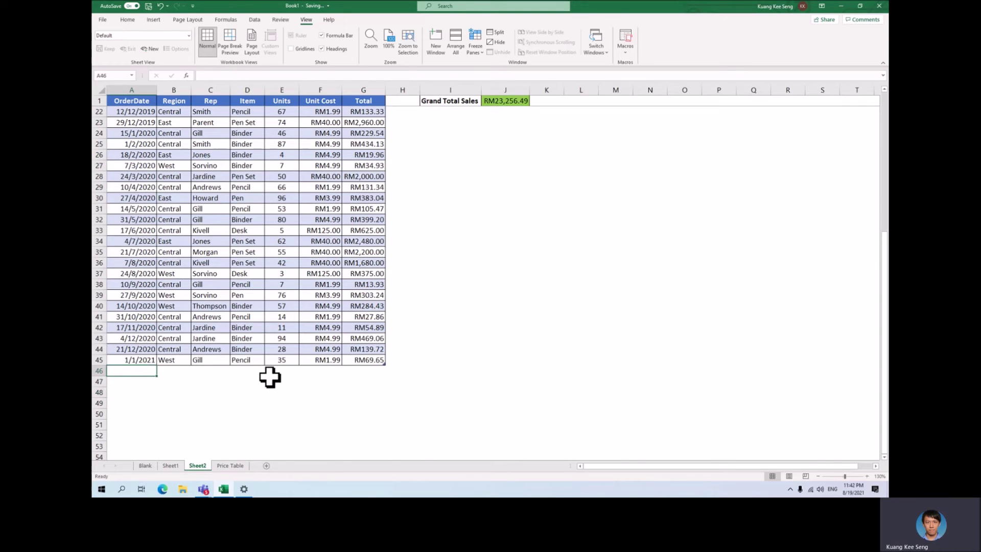
text(1/)
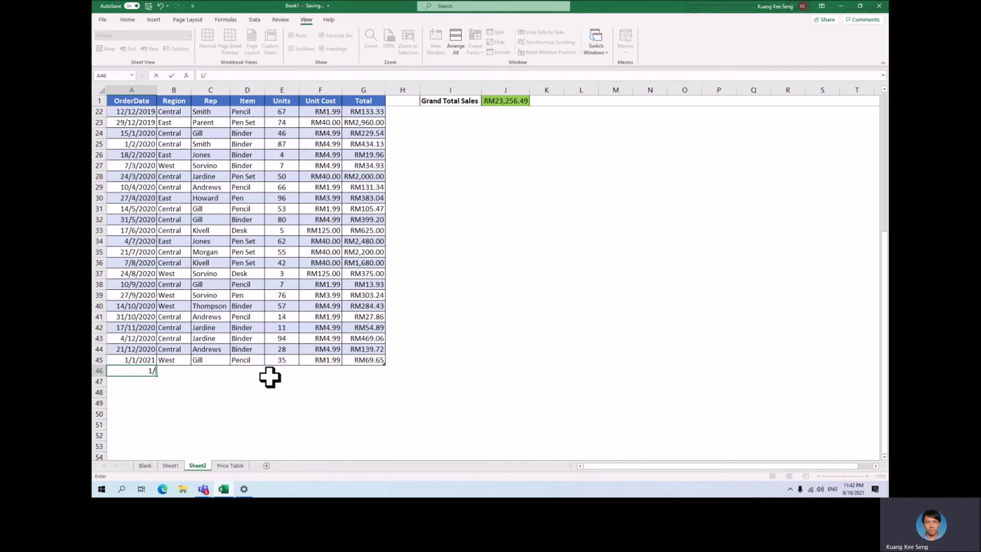
text(2/2021)
key(Return)
Step: Choose Central as the Region and the first-listed sales rep as the Rep of the order in row 46
click(165, 371)
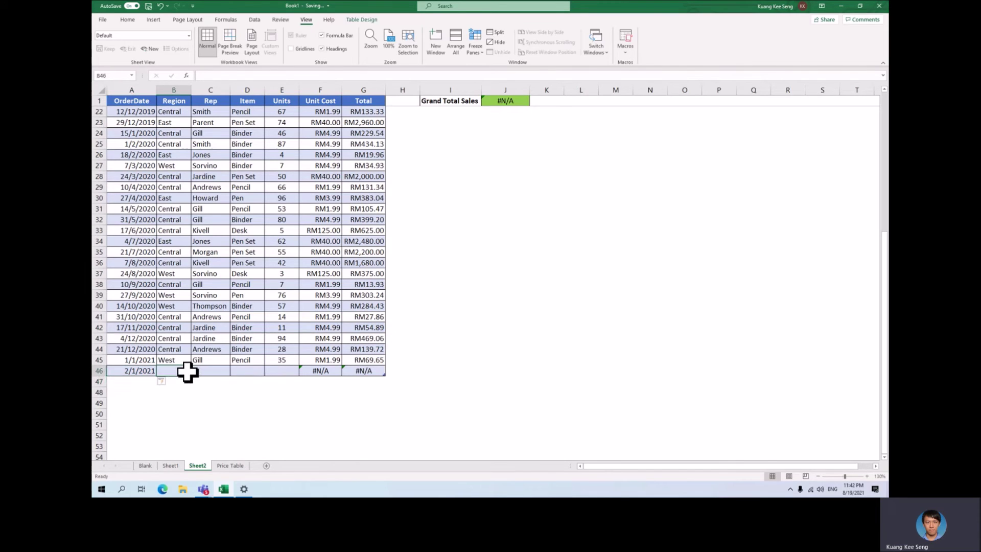
click(195, 371)
click(181, 388)
click(208, 372)
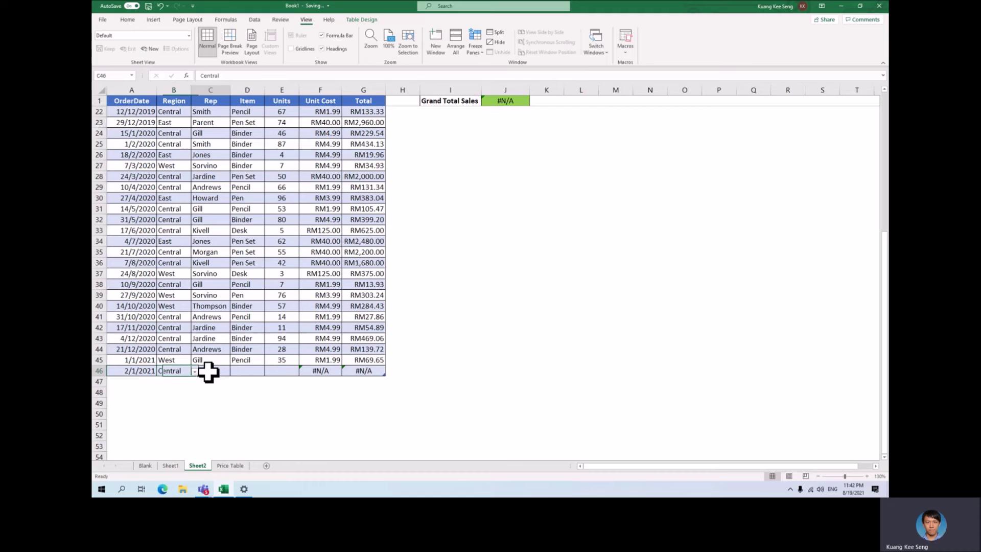
click(234, 371)
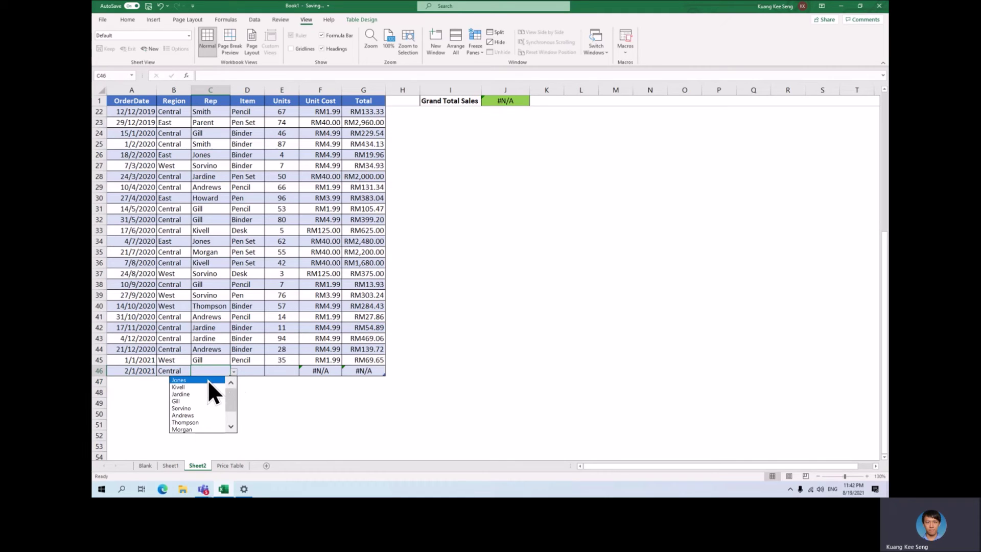
click(208, 380)
Step: Choose Desk as the Item of the order in row 46 and set its Units to 5
click(258, 380)
click(261, 370)
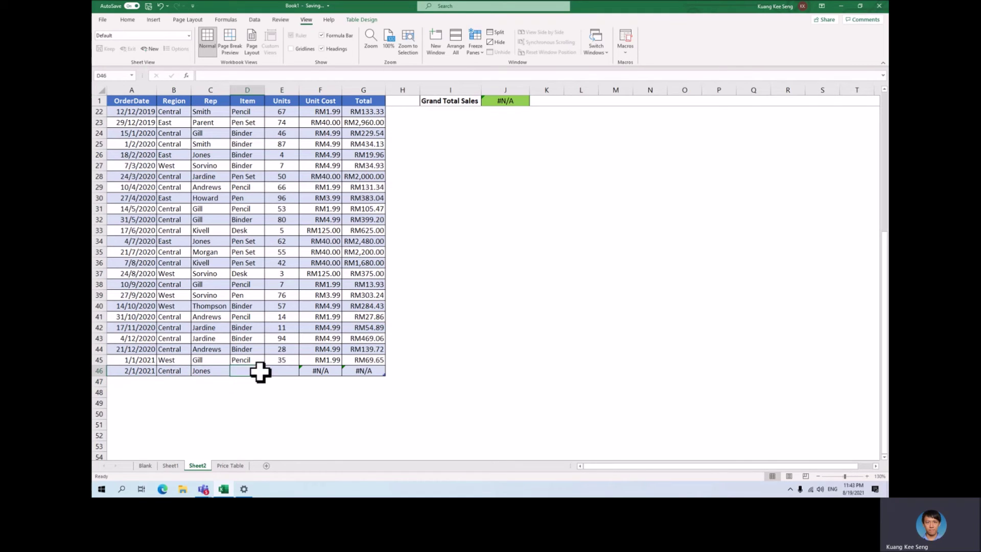
click(268, 372)
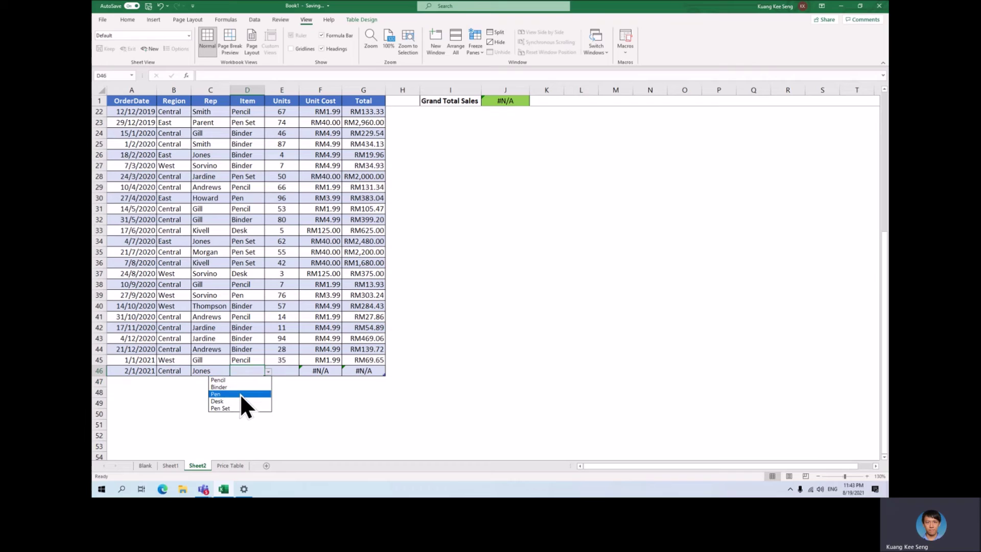
click(240, 401)
click(277, 373)
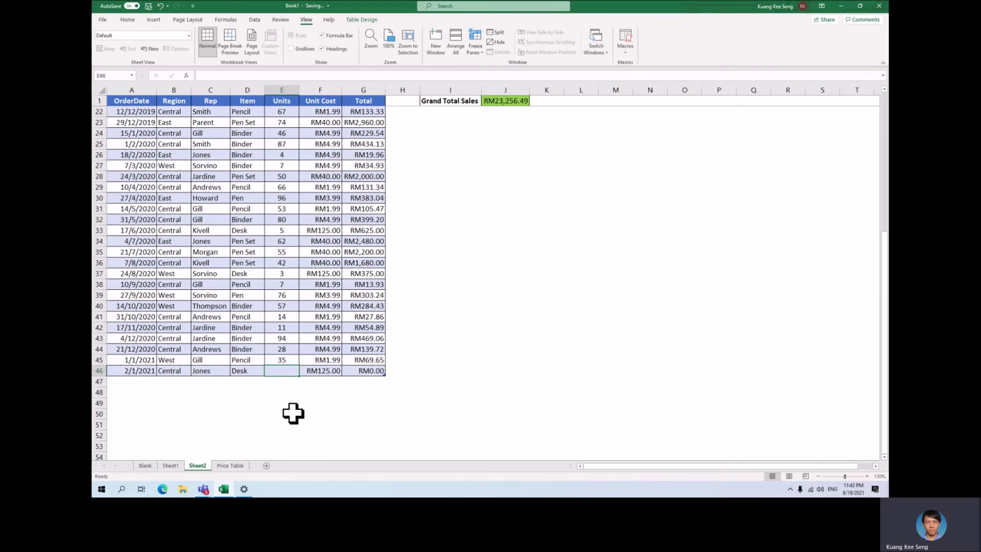
text(5)
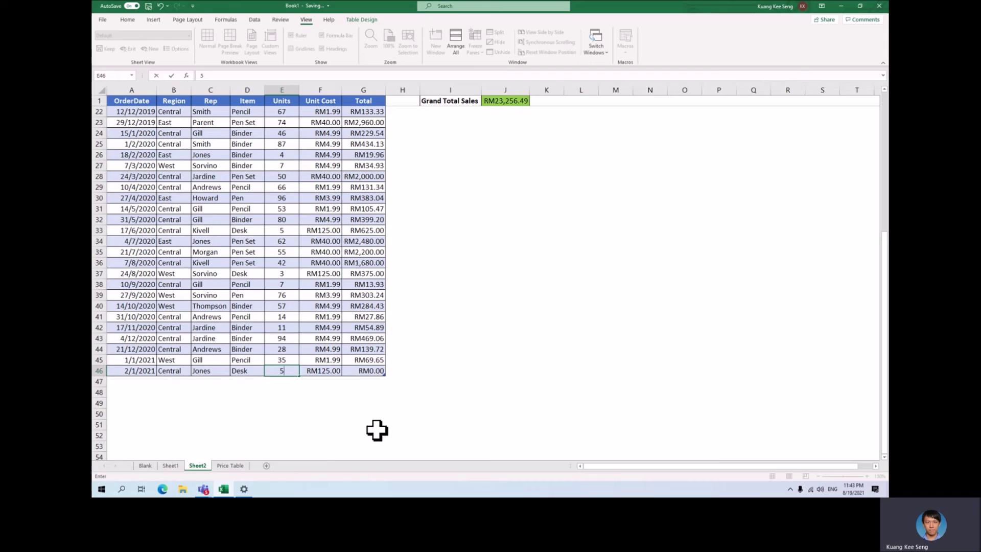
key(Return)
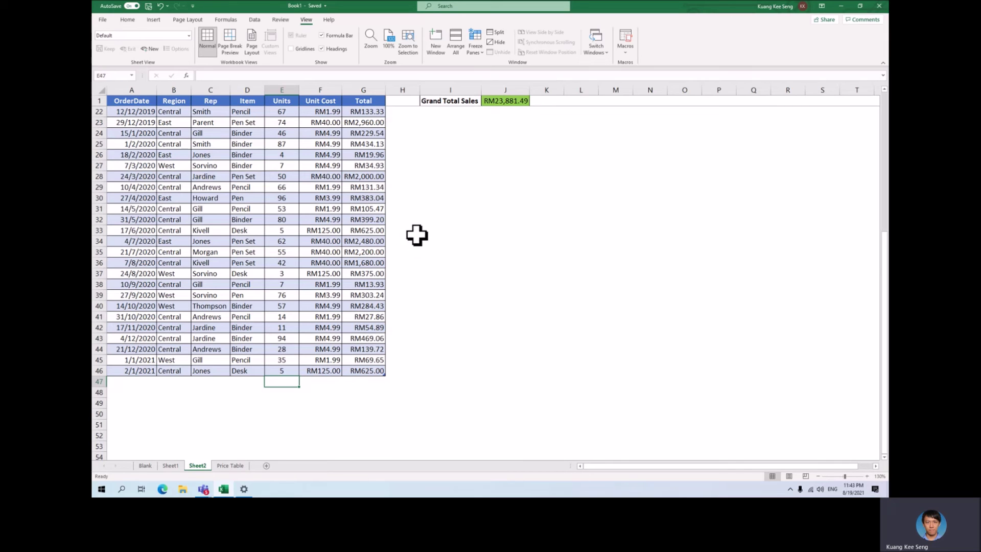
scroll(379, 271, up, 1)
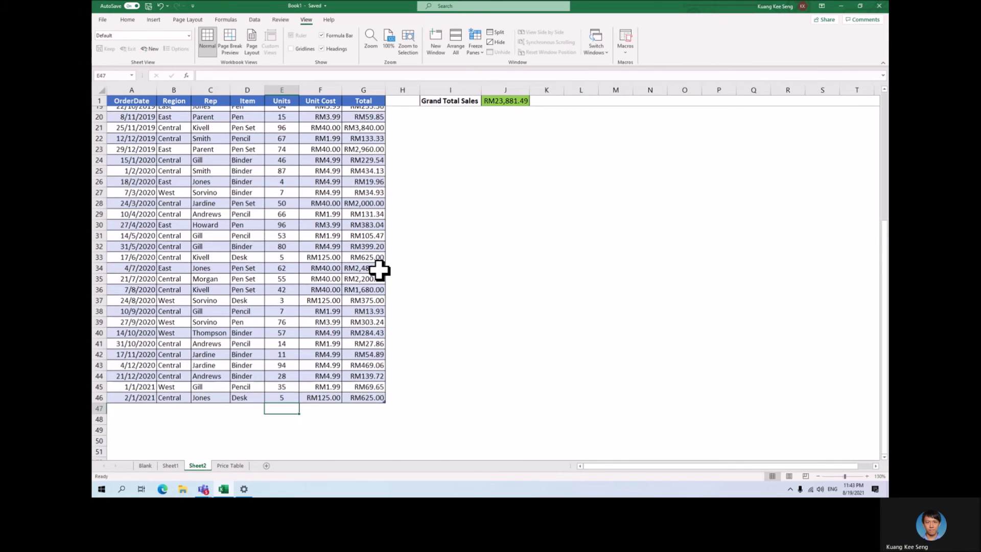
scroll(379, 270, up, 6)
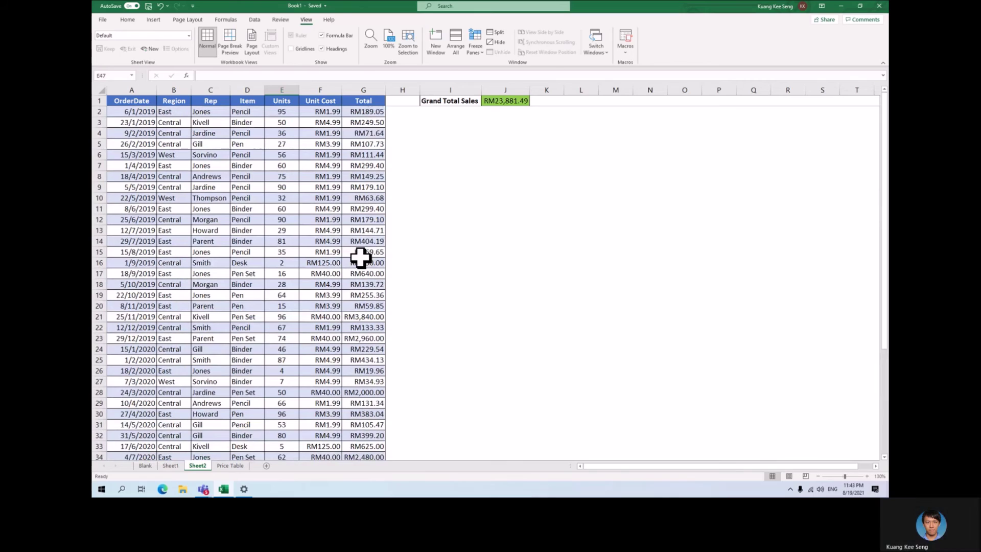